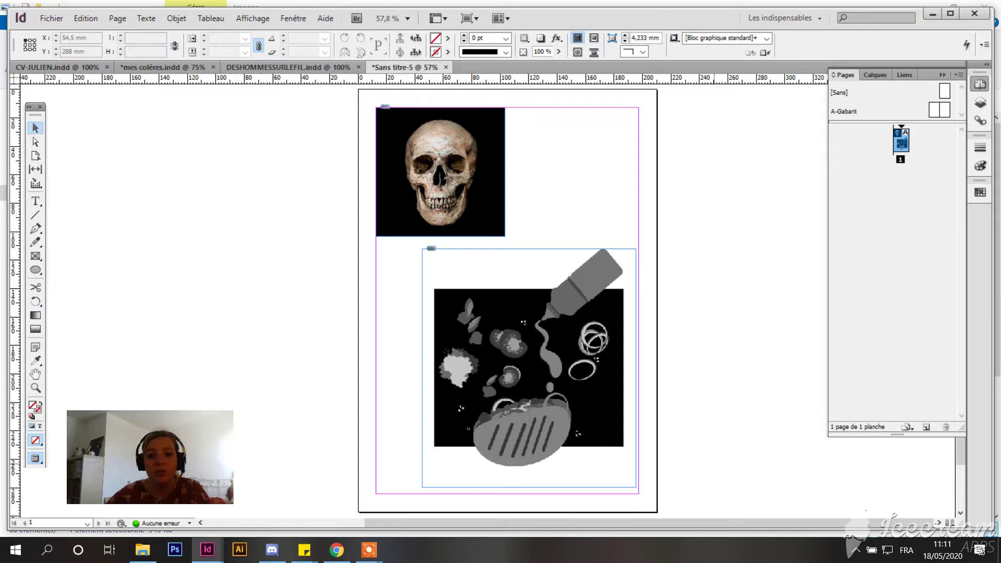
# Turn on Overprint Preview and enlarge the view to 100% on the kebab illustration to check its rendering.
pyautogui.click(321, 273)
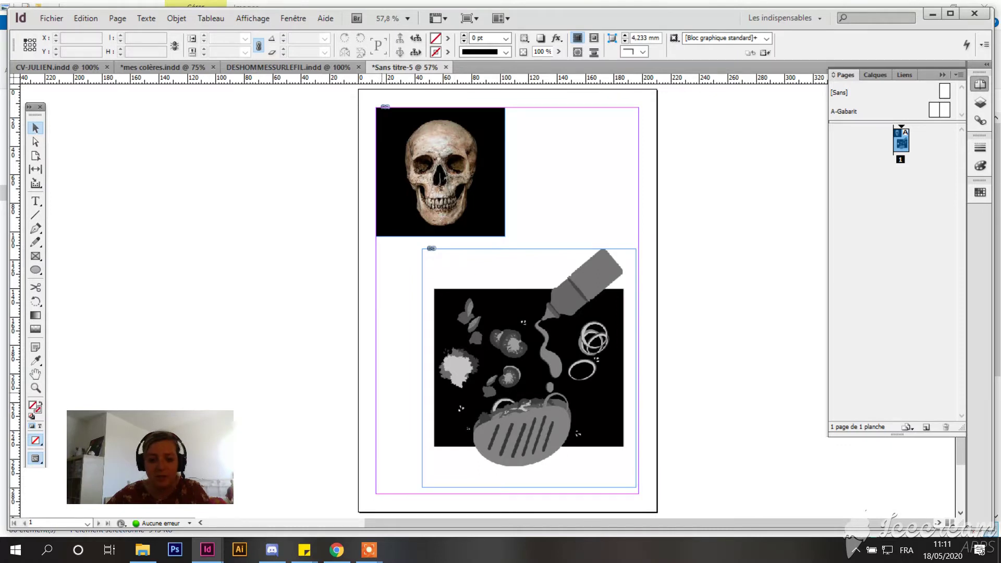
pyautogui.click(251, 20)
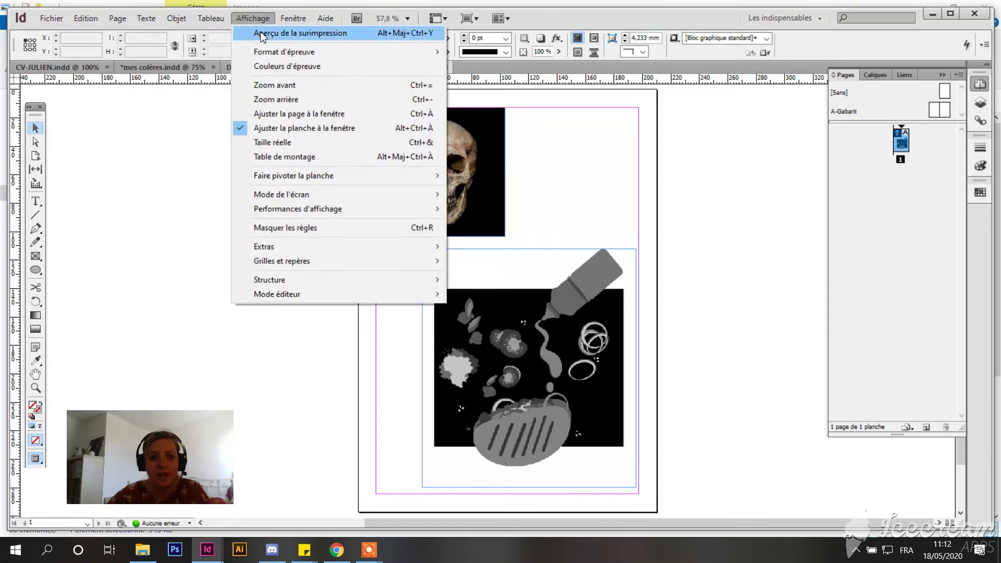
pyautogui.click(261, 34)
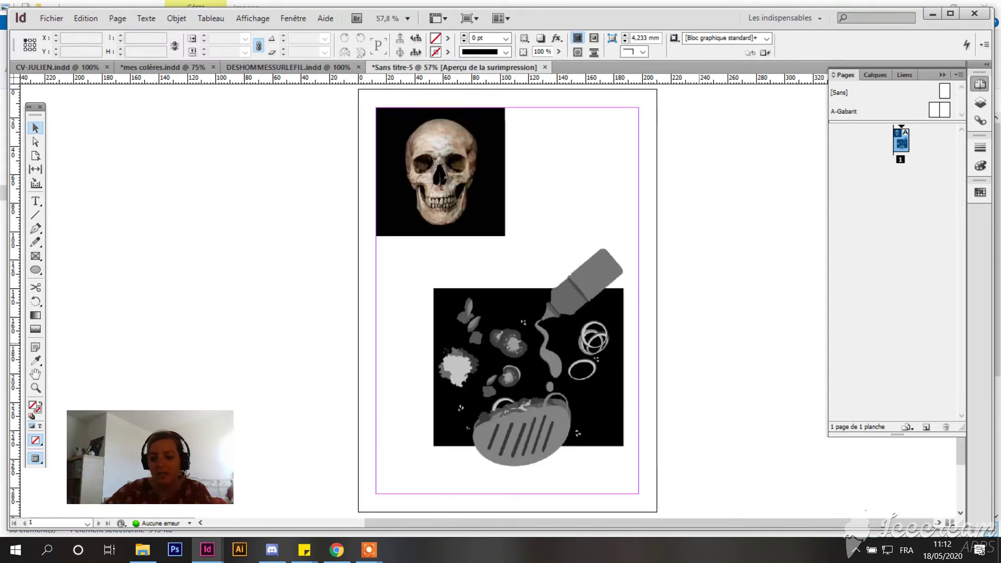
pyautogui.hotkey('ctrl', '+')
pyautogui.hotkey('ctrl', '+')
pyautogui.hotkey('ctrl', '+')
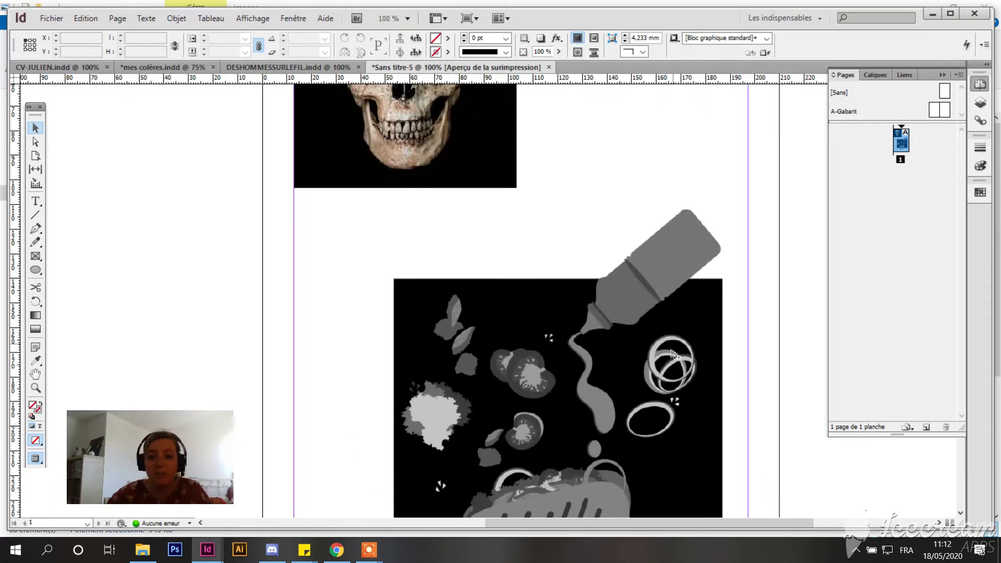
pyautogui.scroll(-3, 678, 344)
pyautogui.hscroll(2, 678, 344)
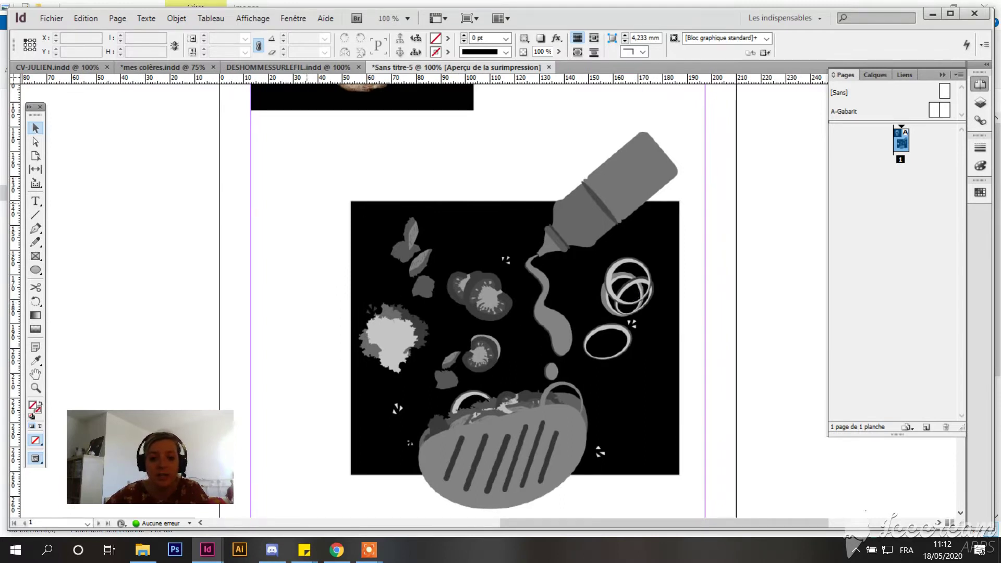
pyautogui.click(252, 19)
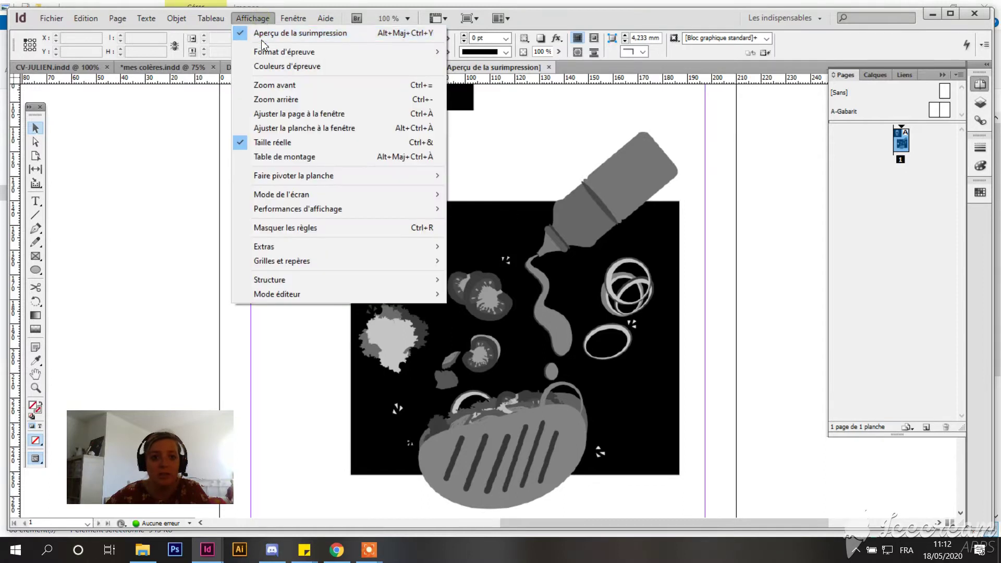
pyautogui.click(242, 20)
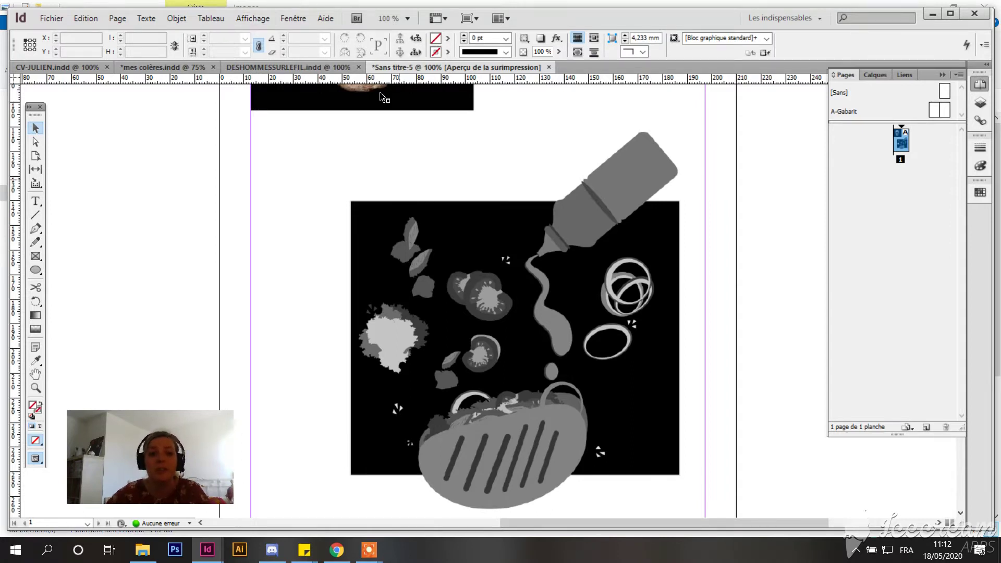
pyautogui.click(253, 19)
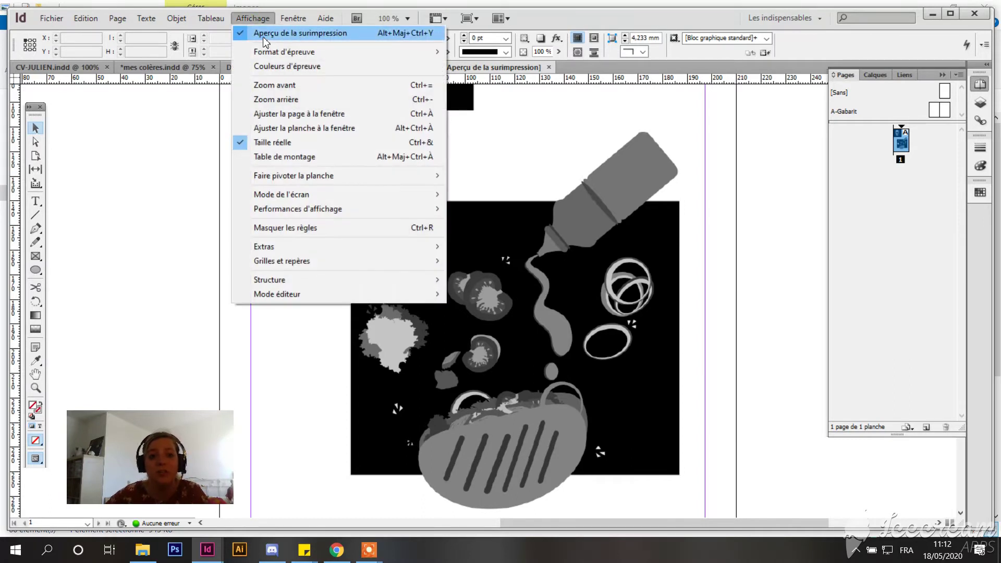
pyautogui.click(261, 21)
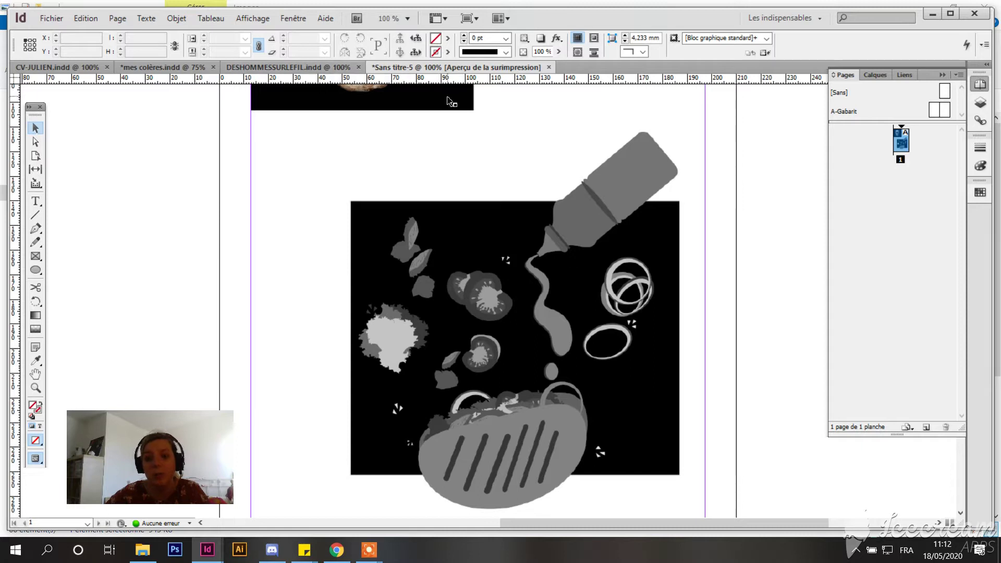
# Scale the kebab illustration down twice together with its frame, shifting it up and left between the two reductions.
pyautogui.click(502, 174)
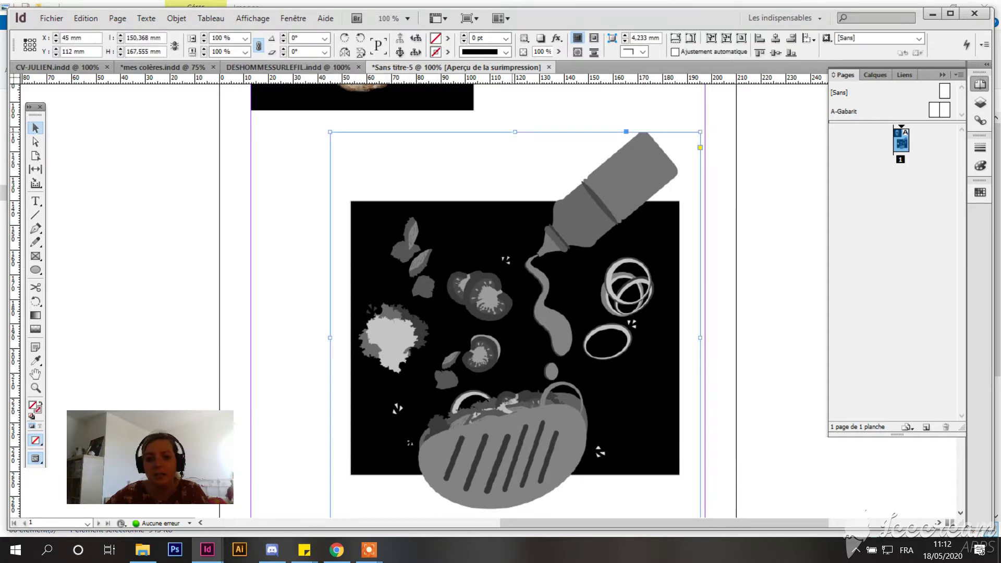
pyautogui.moveTo(515, 132); pyautogui.dragTo(518, 227)
pyautogui.click(533, 199)
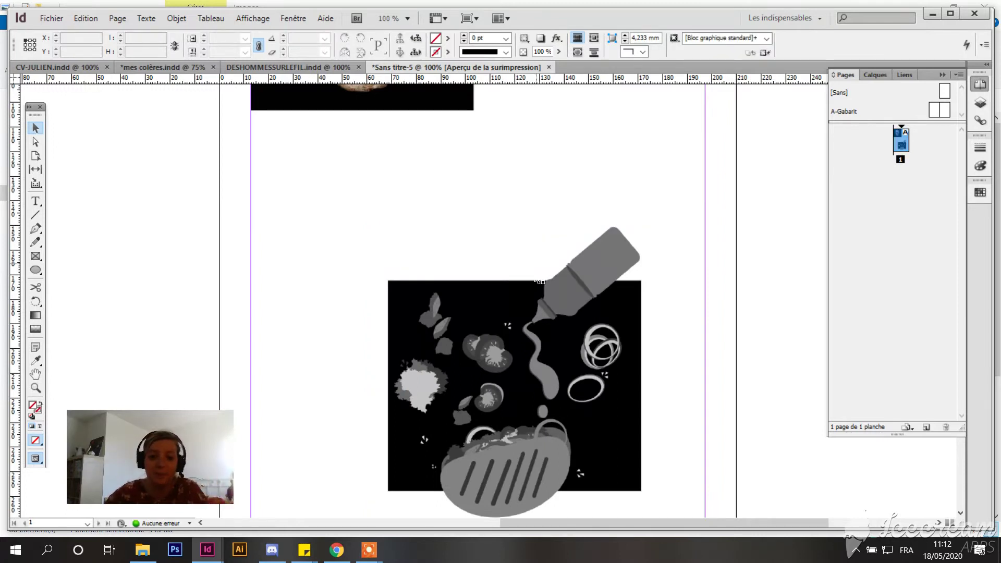
pyautogui.moveTo(537, 280); pyautogui.dragTo(510, 252)
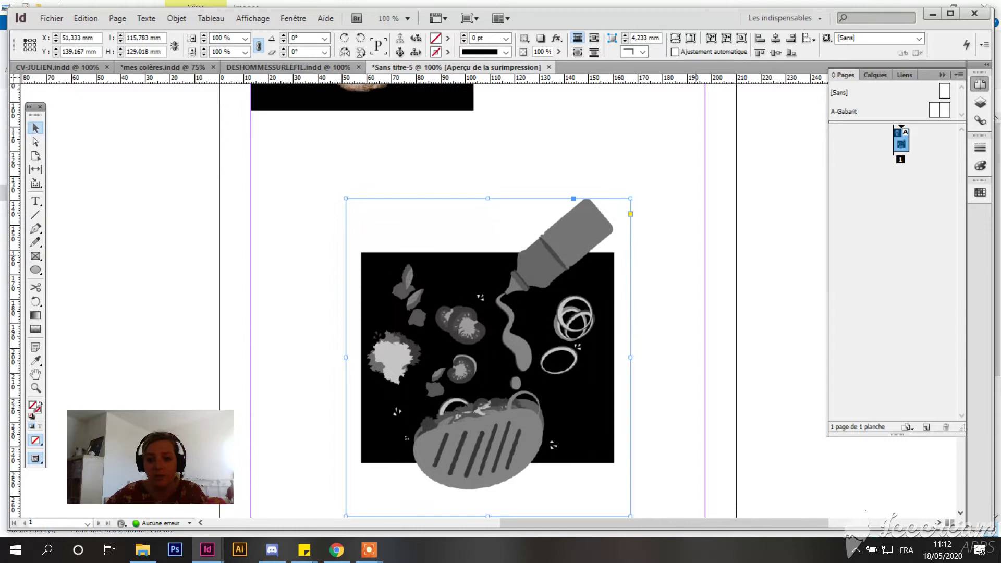
pyautogui.moveTo(487, 199); pyautogui.dragTo(488, 231)
pyautogui.click(639, 213)
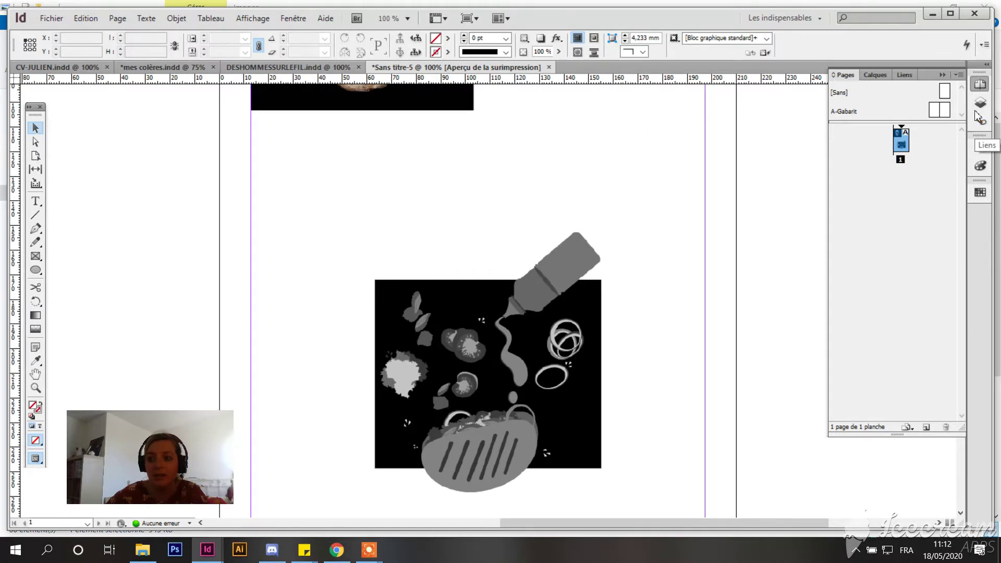
# Display the document's linked files, go to the skull image through its link, and dismiss the information read-out.
pyautogui.click(293, 19)
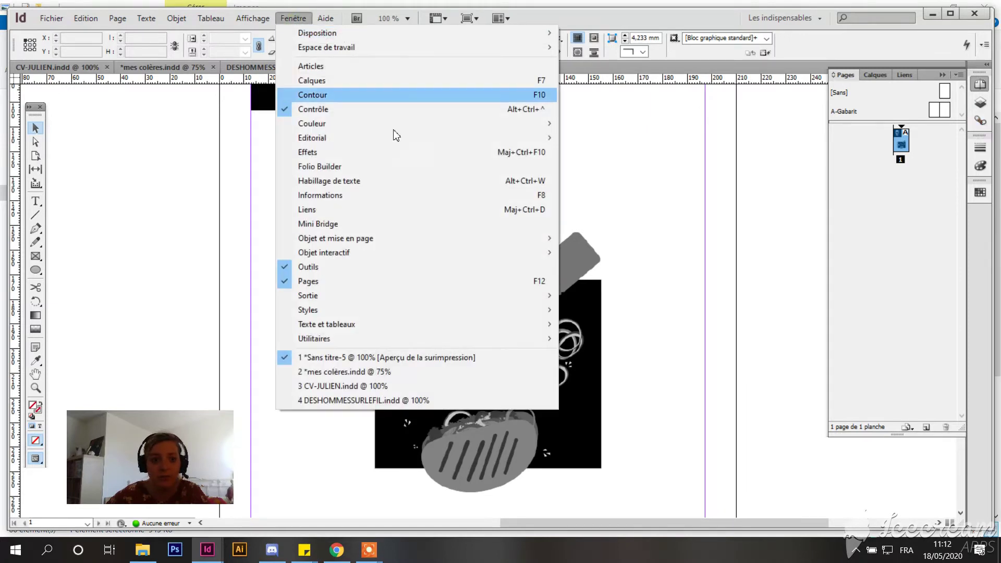
pyautogui.click(385, 195)
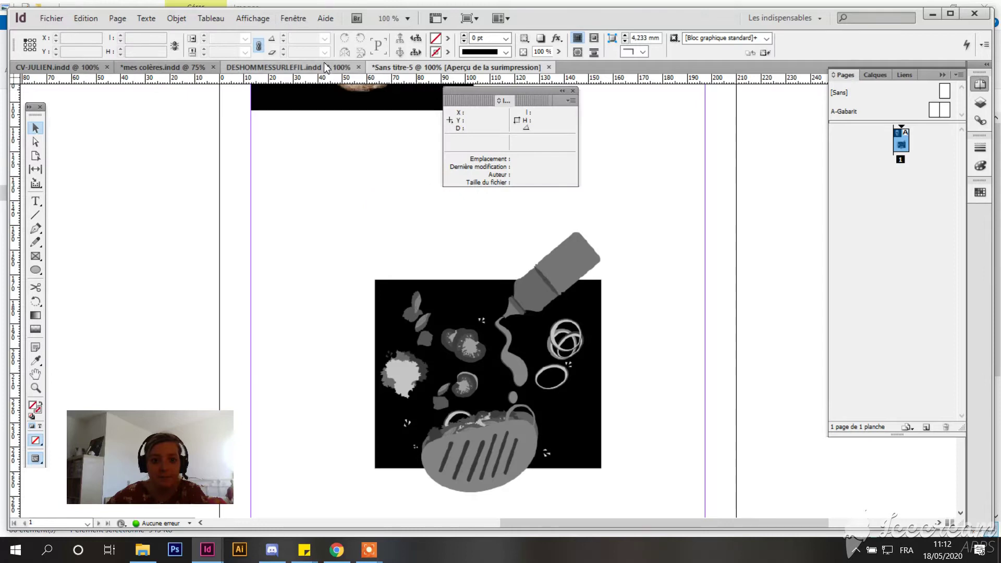
pyautogui.click(298, 19)
pyautogui.click(321, 210)
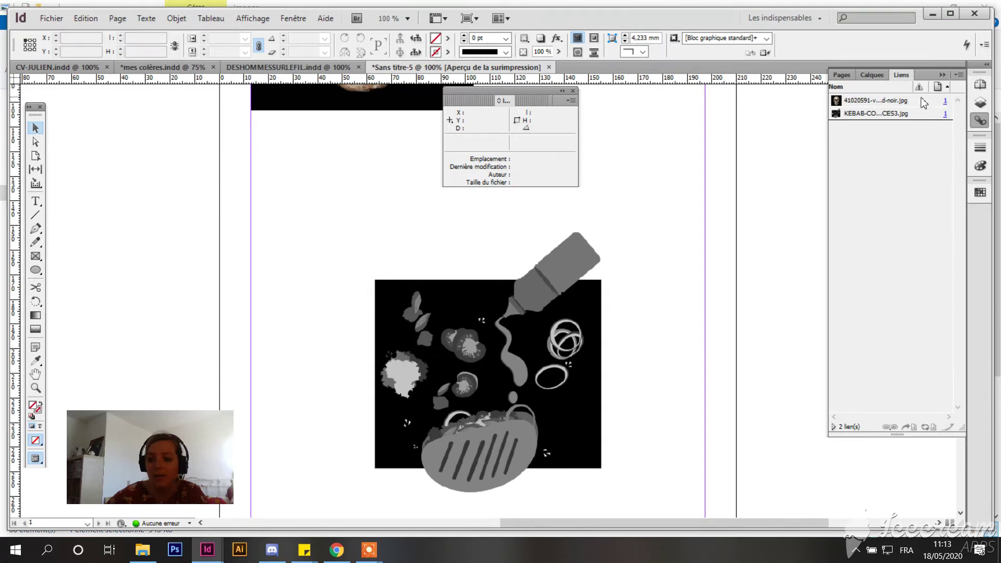
pyautogui.click(943, 101)
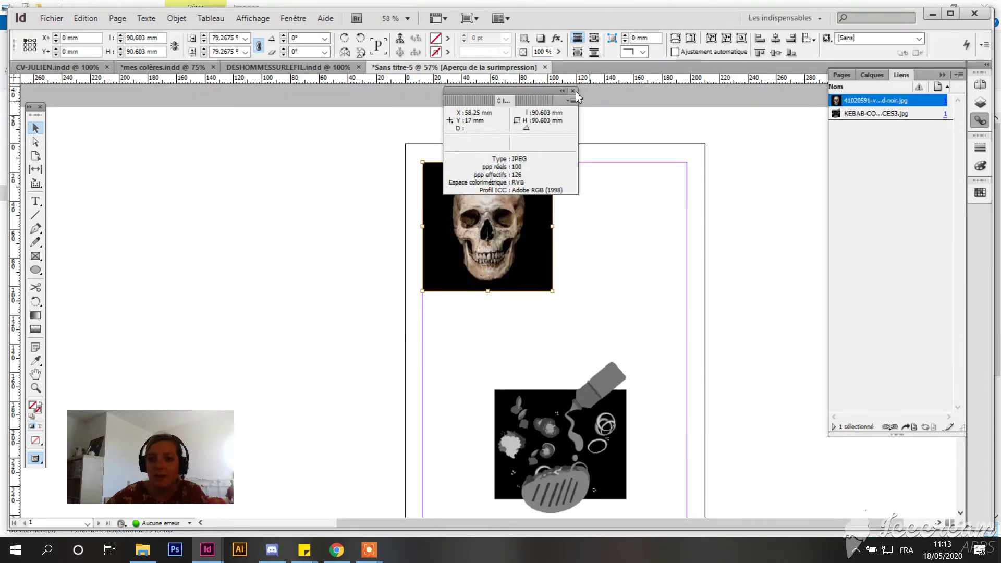
pyautogui.click(573, 91)
pyautogui.click(641, 214)
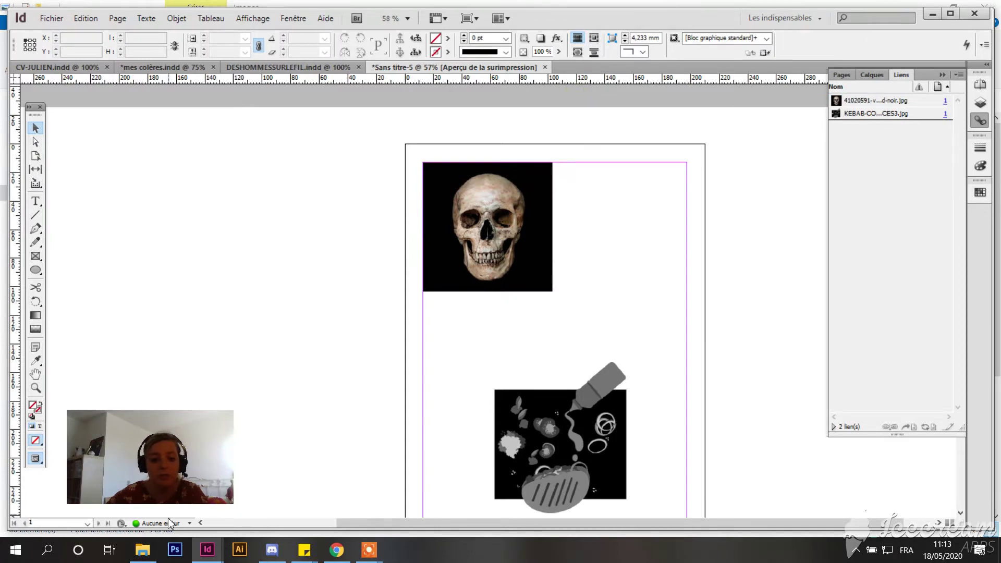
# In File Explorer, move the skull JPG and KEBAB-CONFIDENCES3.jpg from Images into the Images enregistrées folder.
pyautogui.click(142, 550)
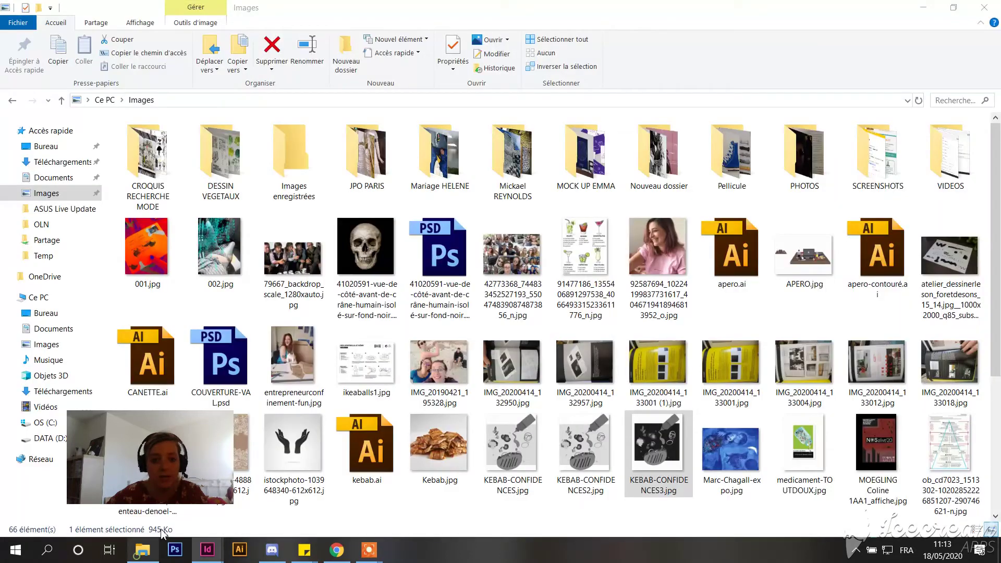
pyautogui.click(371, 244)
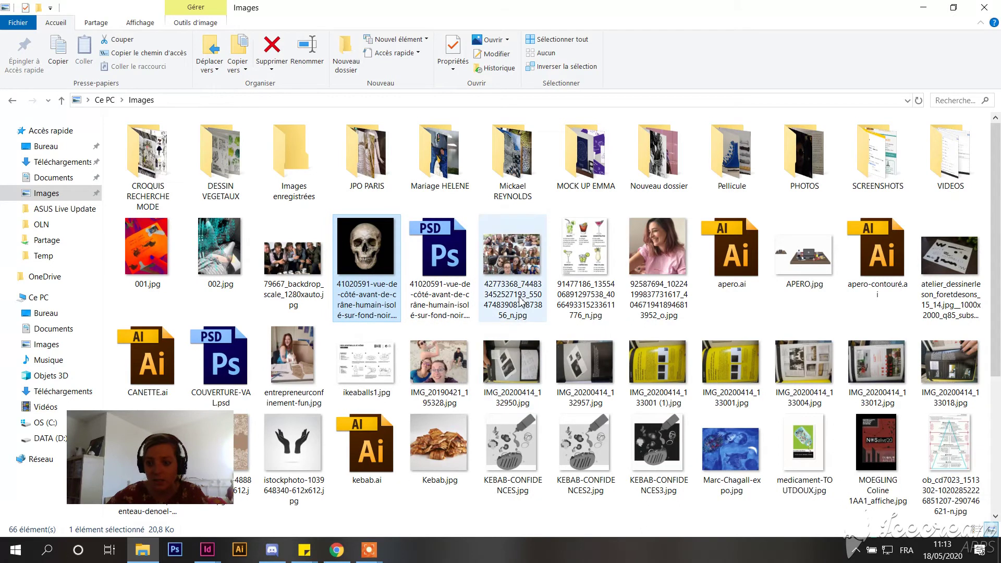
pyautogui.scroll(-5, 523, 301)
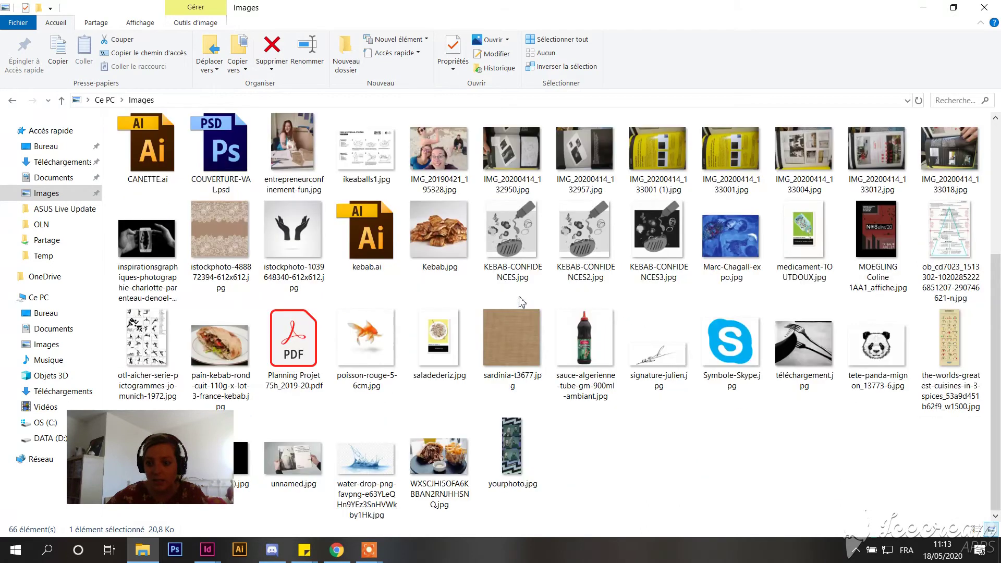
pyautogui.keyDown('ctrl'); pyautogui.click(656, 254); pyautogui.keyUp('ctrl')
pyautogui.scroll(5, 512, 234)
pyautogui.moveTo(371, 286); pyautogui.dragTo(300, 263)
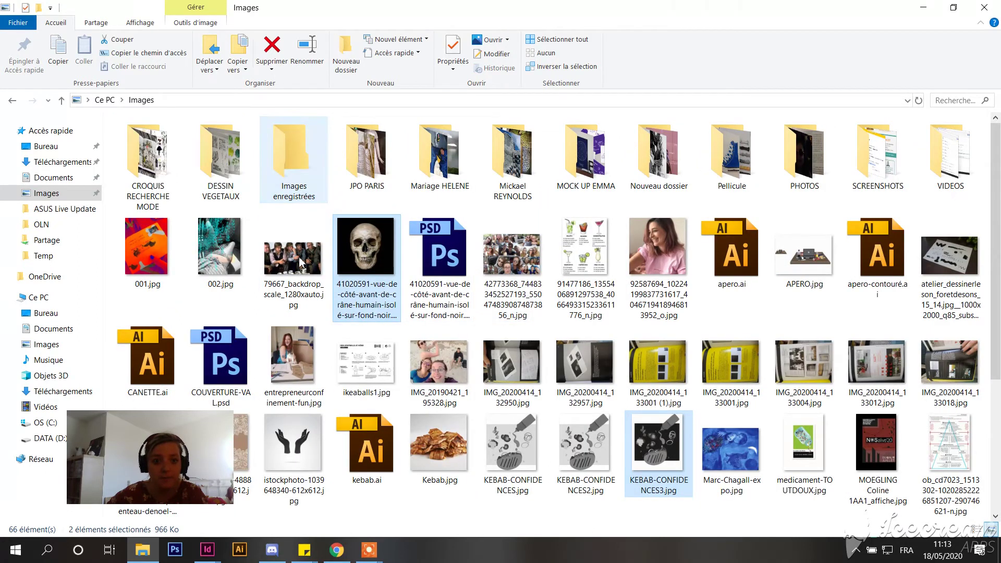
# Back in InDesign, export the document to the Desktop as Sans titre-5.pdf with the modified [Qualité supérieure] preset, continuing despite missing links.
pyautogui.moveTo(207, 549)
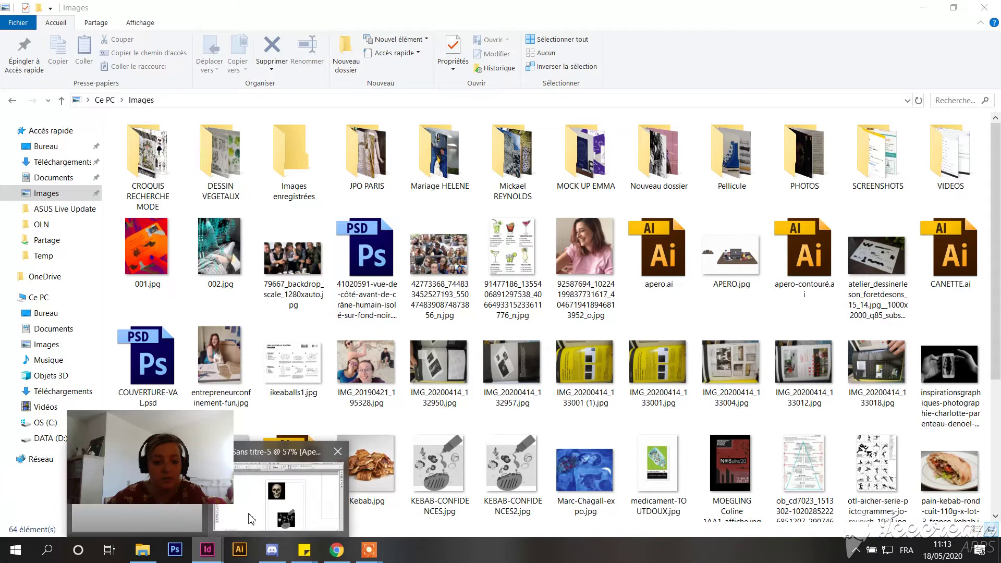
pyautogui.click(251, 519)
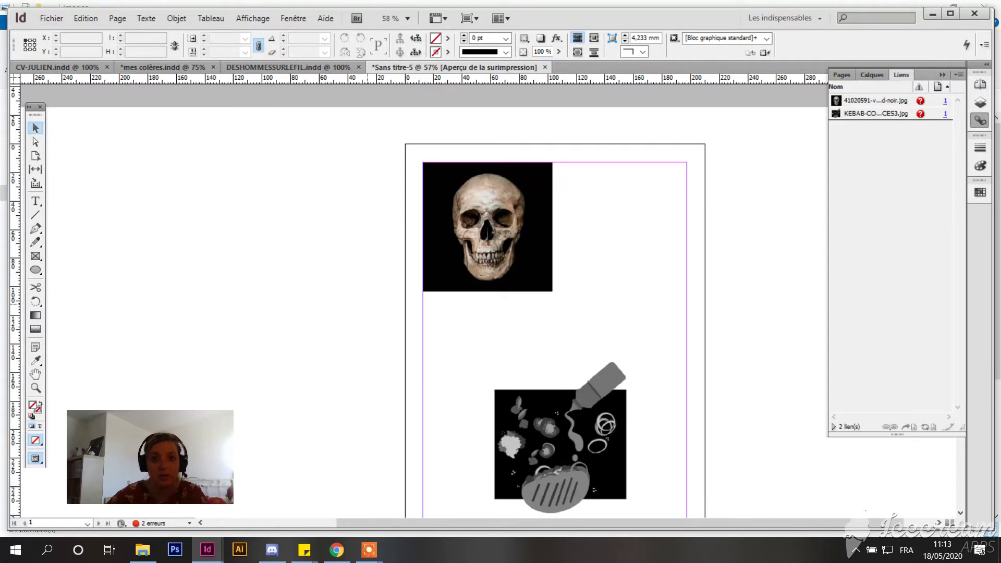
pyautogui.hotkey('ctrl', 'e')
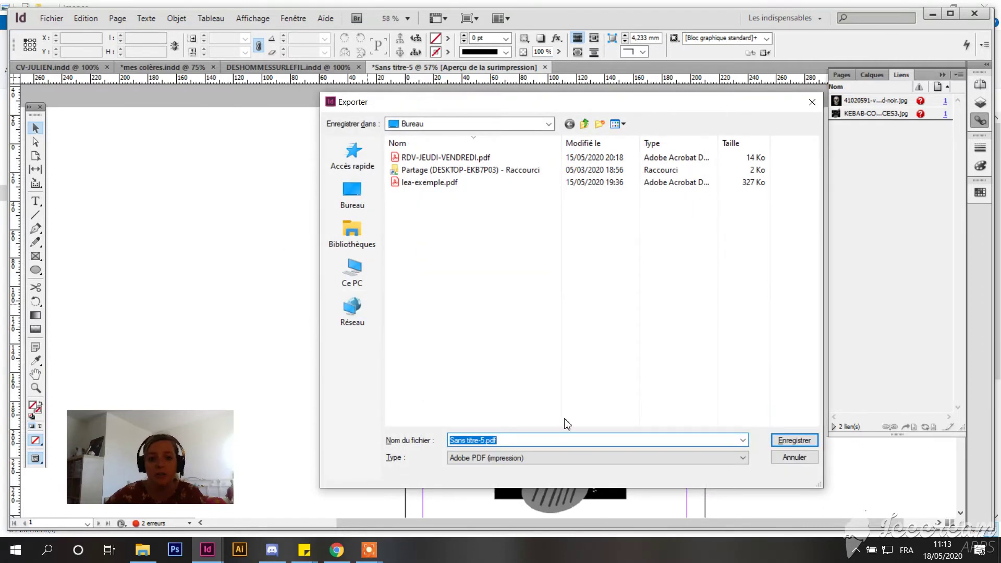
pyautogui.click(351, 198)
pyautogui.press('Return')
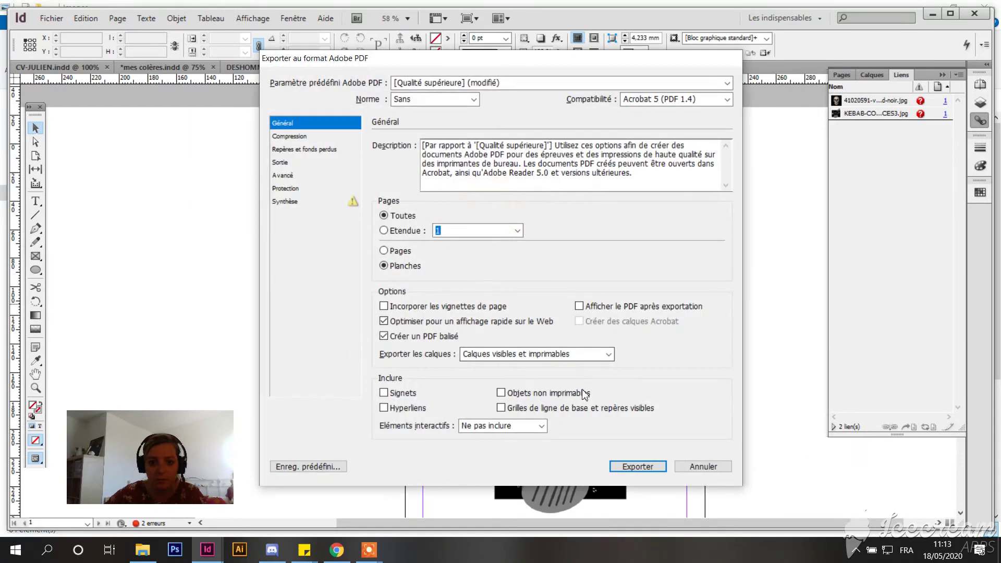
pyautogui.click(632, 466)
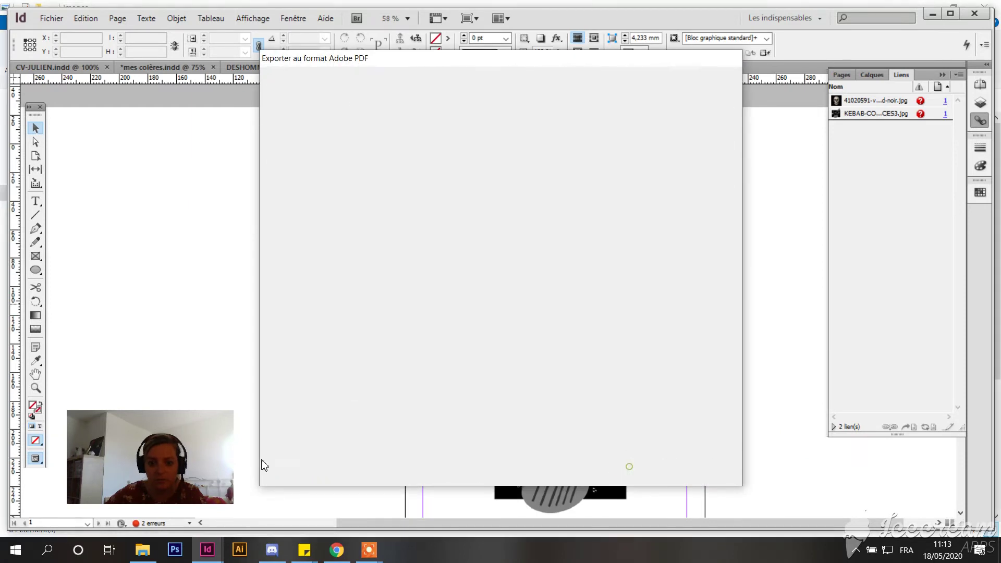
pyautogui.click(540, 324)
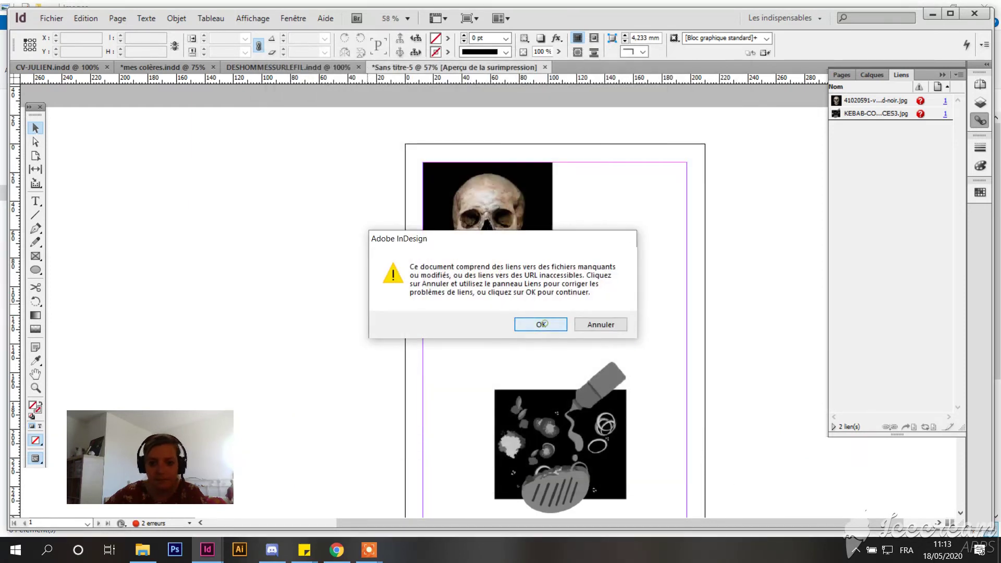
# Open Sans titre-5.pdf from the Desktop, inspect the kebab and skull images' quality, and close the PDF.
pyautogui.click(142, 549)
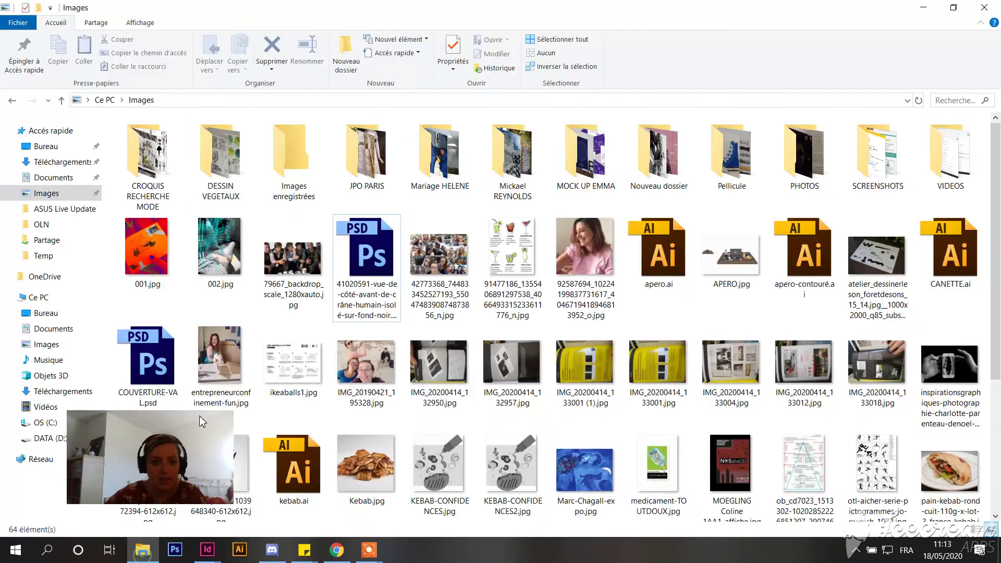
pyautogui.click(62, 147)
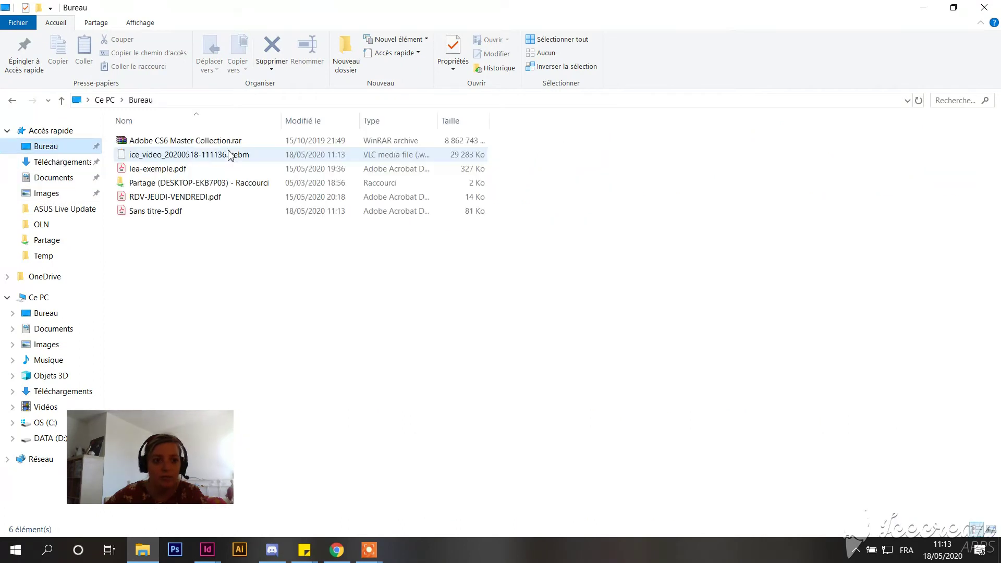
pyautogui.doubleClick(177, 211)
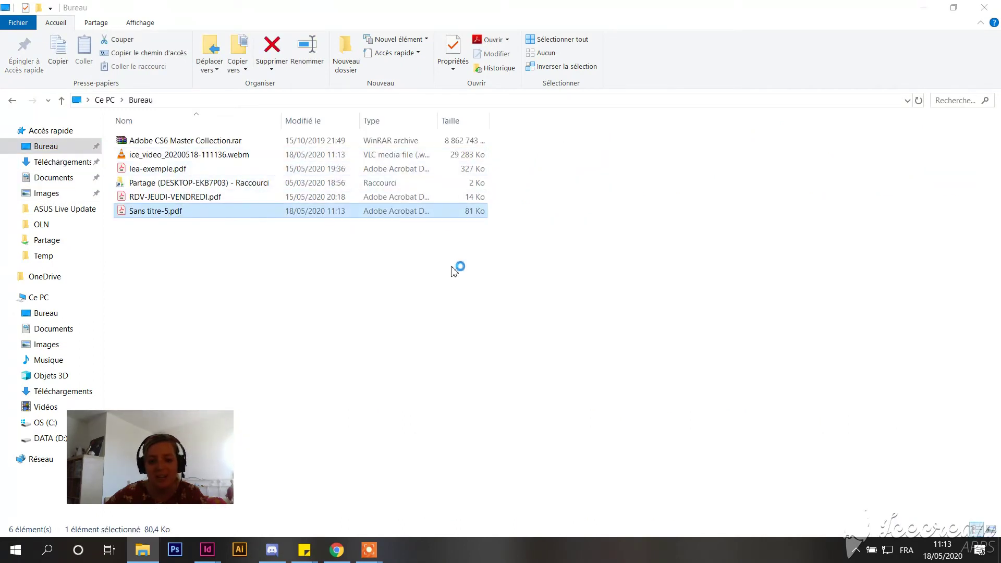
pyautogui.scroll(-10, 579, 243)
pyautogui.scroll(-6, 454, 277)
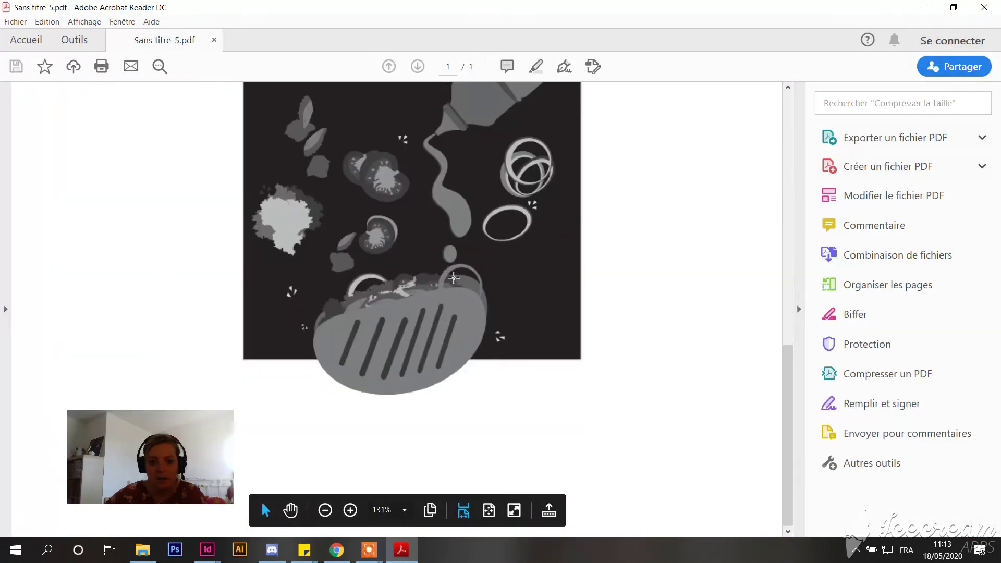
pyautogui.scroll(3, 430, 268)
pyautogui.scroll(12, 405, 243)
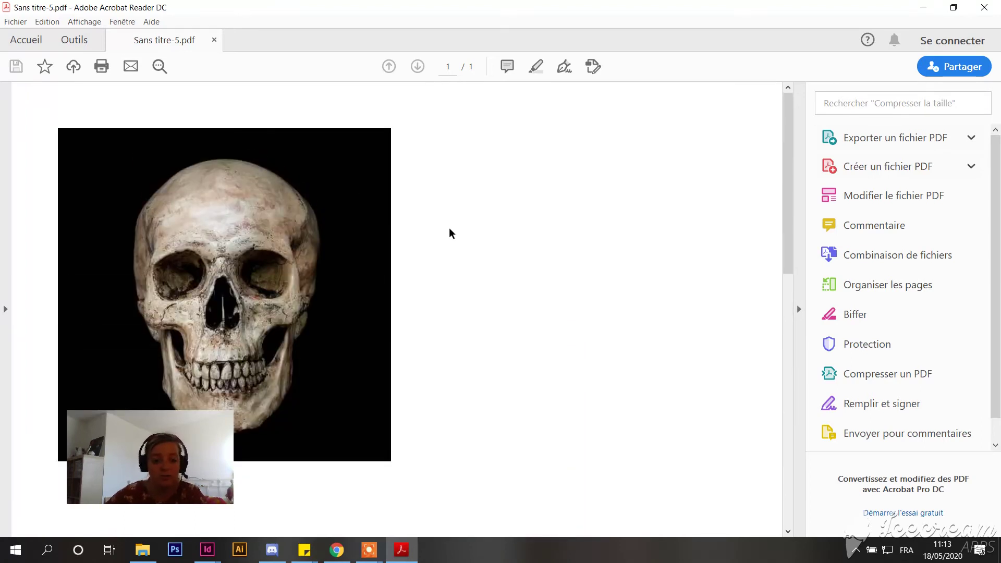
pyautogui.scroll(-4, 407, 199)
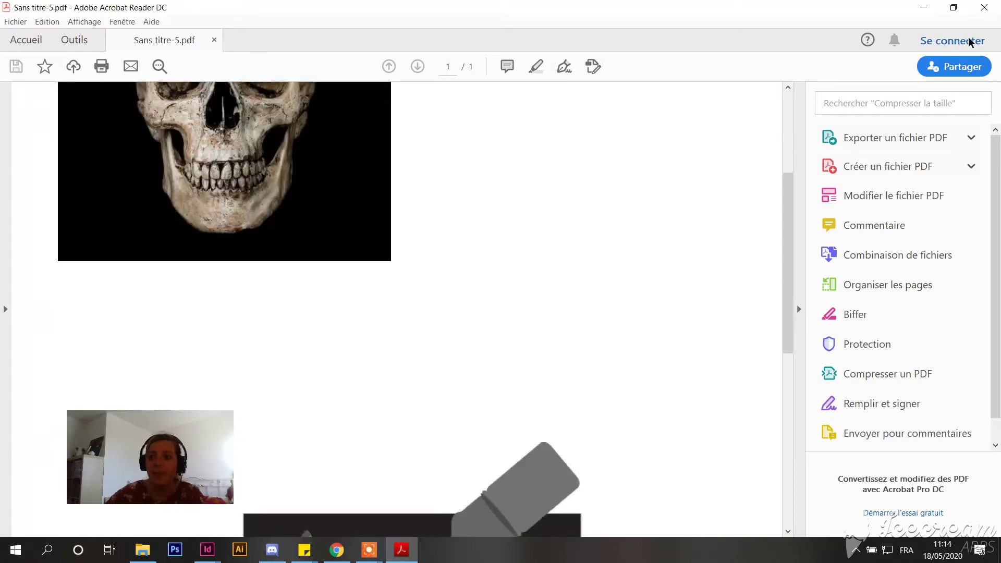
pyautogui.click(984, 7)
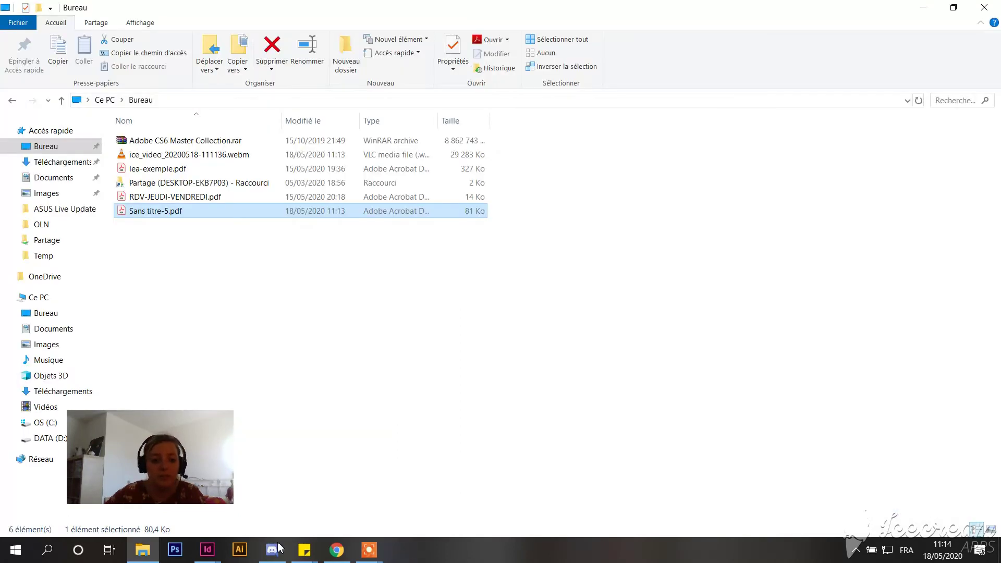
# Switch to InDesign, start relinking the missing skull image, and browse to the Images enregistrées folder inside the Images library.
pyautogui.moveTo(208, 549)
pyautogui.click(265, 511)
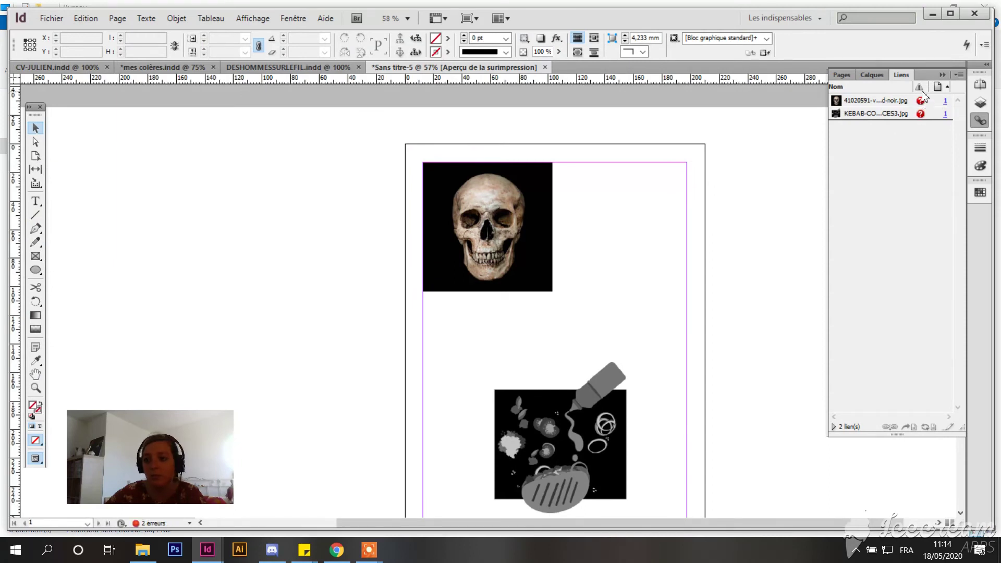
pyautogui.click(921, 103)
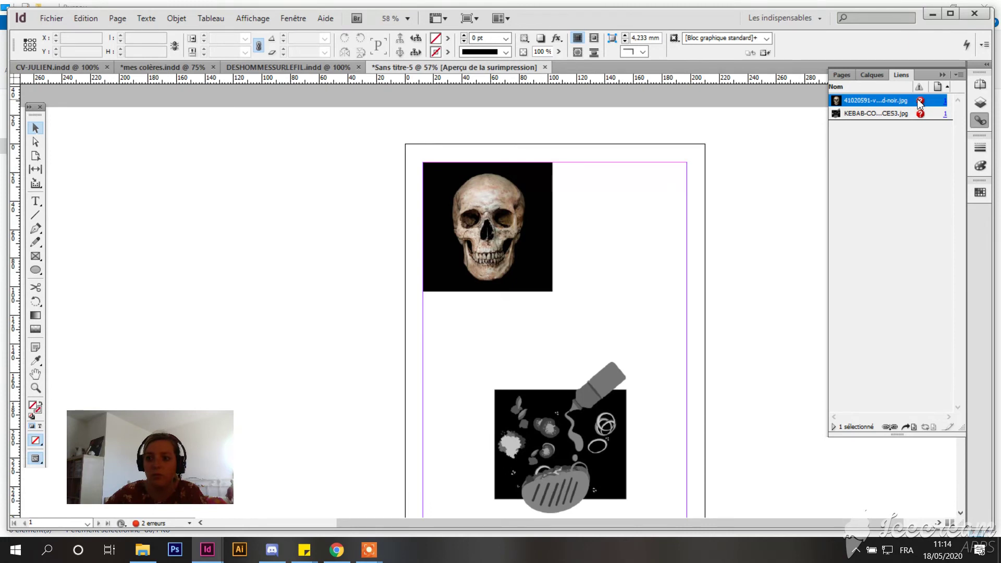
pyautogui.click(920, 102)
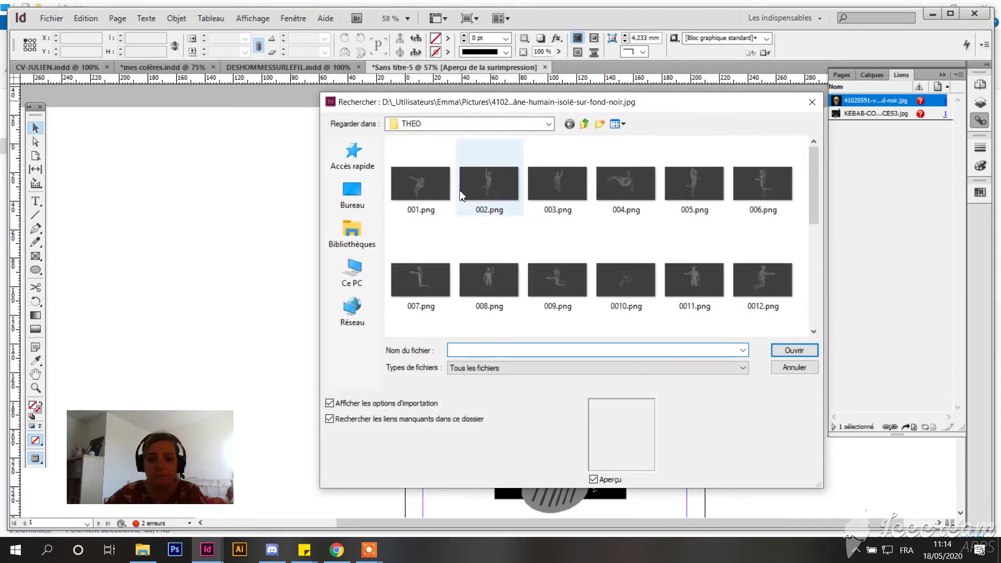
pyautogui.click(352, 195)
pyautogui.click(352, 235)
pyautogui.doubleClick(484, 191)
pyautogui.doubleClick(559, 199)
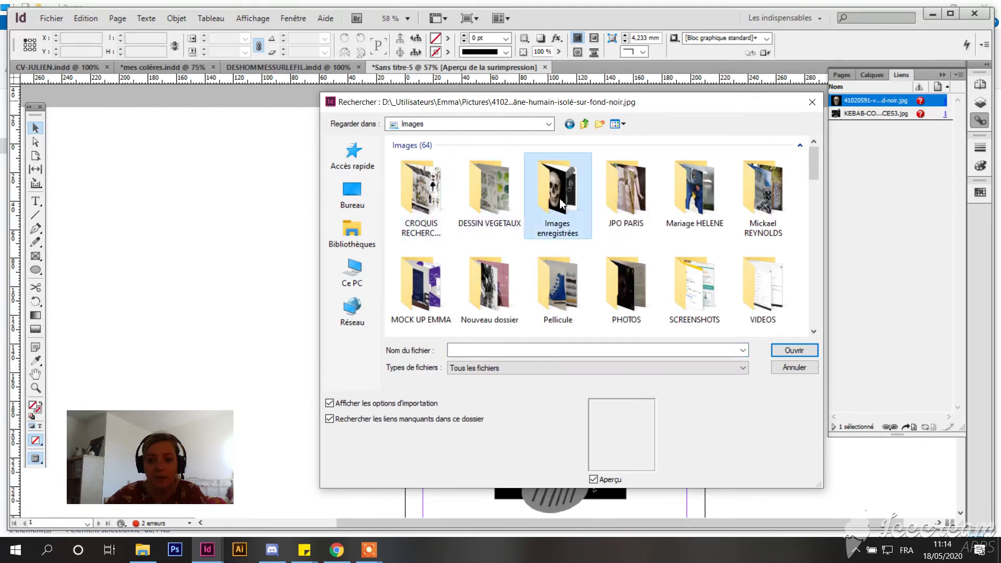
pyautogui.click(789, 349)
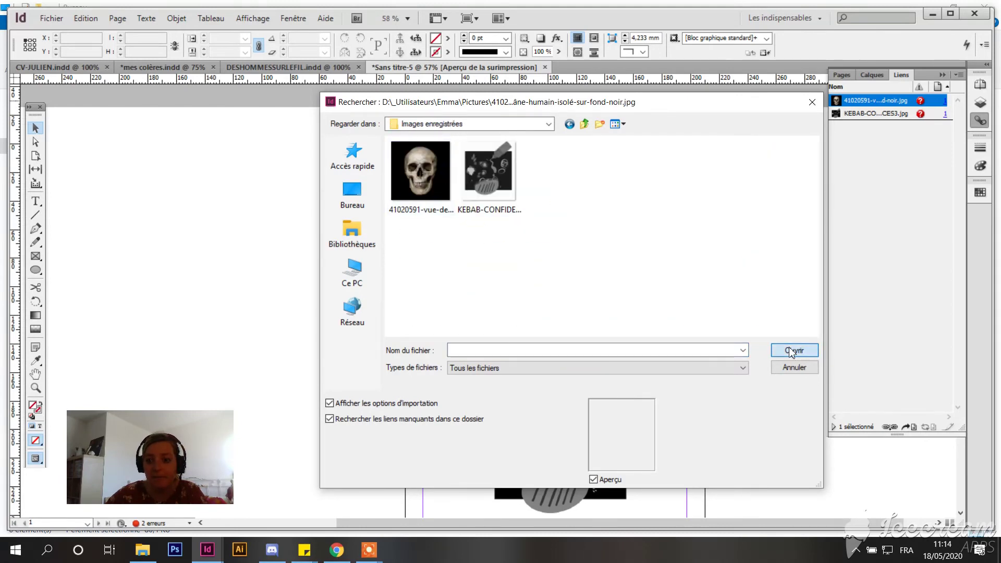
# Relink to 41020591-vue-de-côté-avant-de-crâne-humain-isolé-sur-fond-noir.jpg, keeping the search for missing links in that folder enabled, and accept the image import options.
pyautogui.click(418, 171)
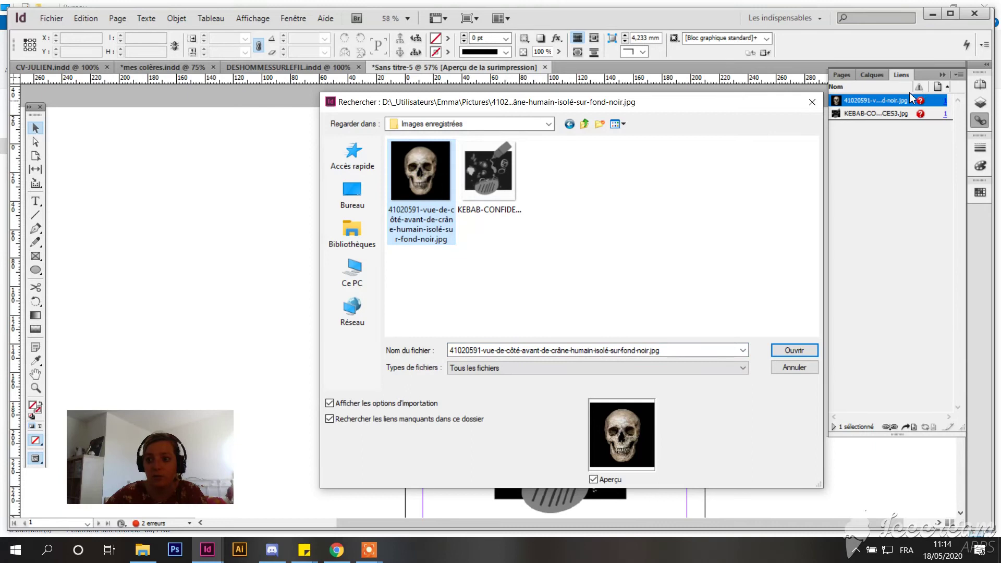
pyautogui.click(794, 351)
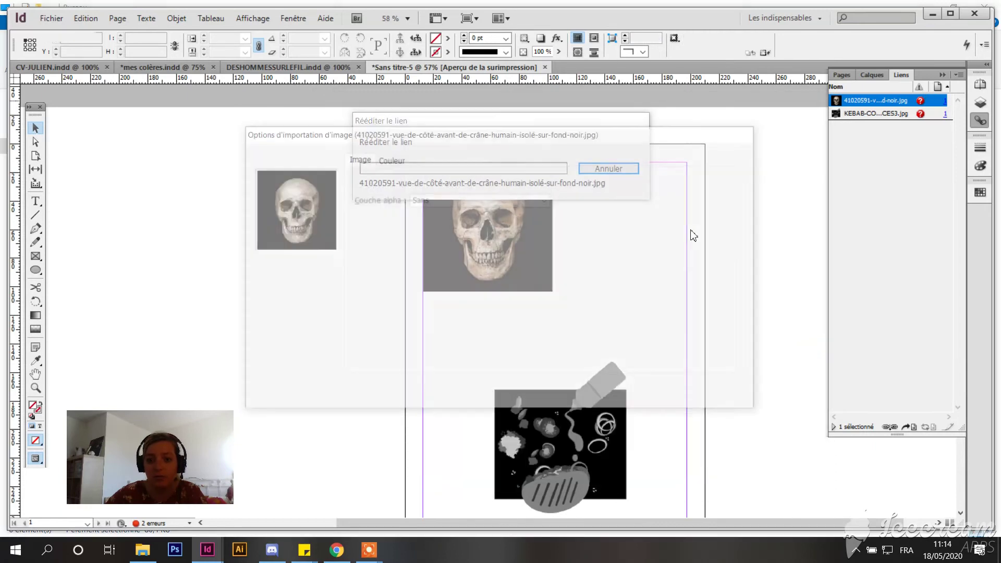
pyautogui.click(632, 391)
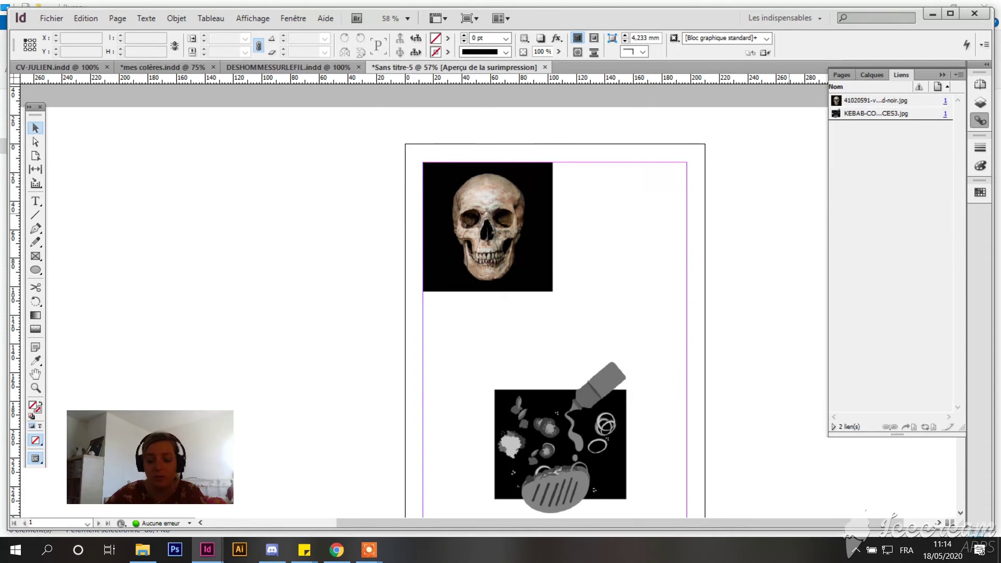
pyautogui.moveTo(760, 331); pyautogui.dragTo(711, 302)
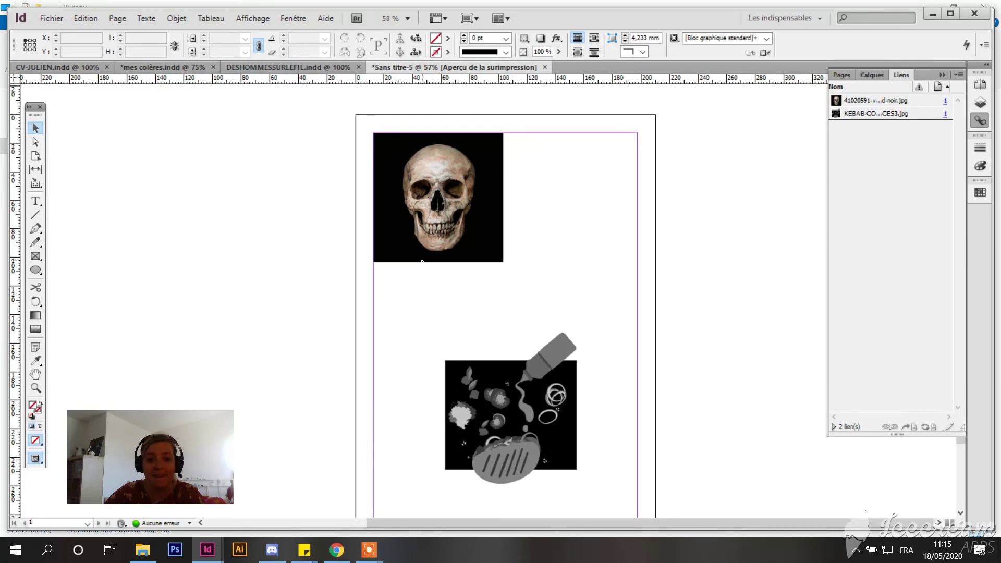
pyautogui.moveTo(369, 550)
pyautogui.click(396, 522)
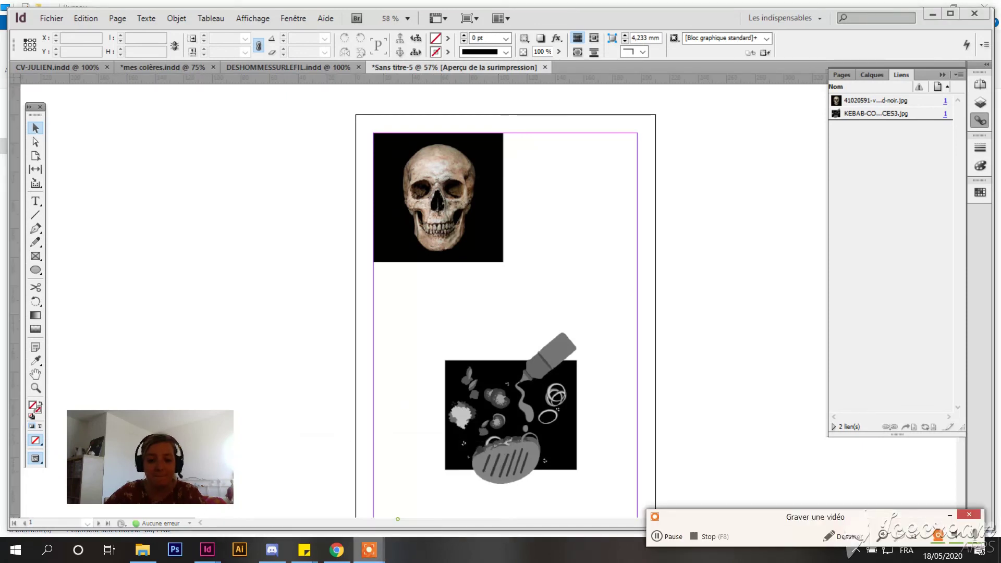